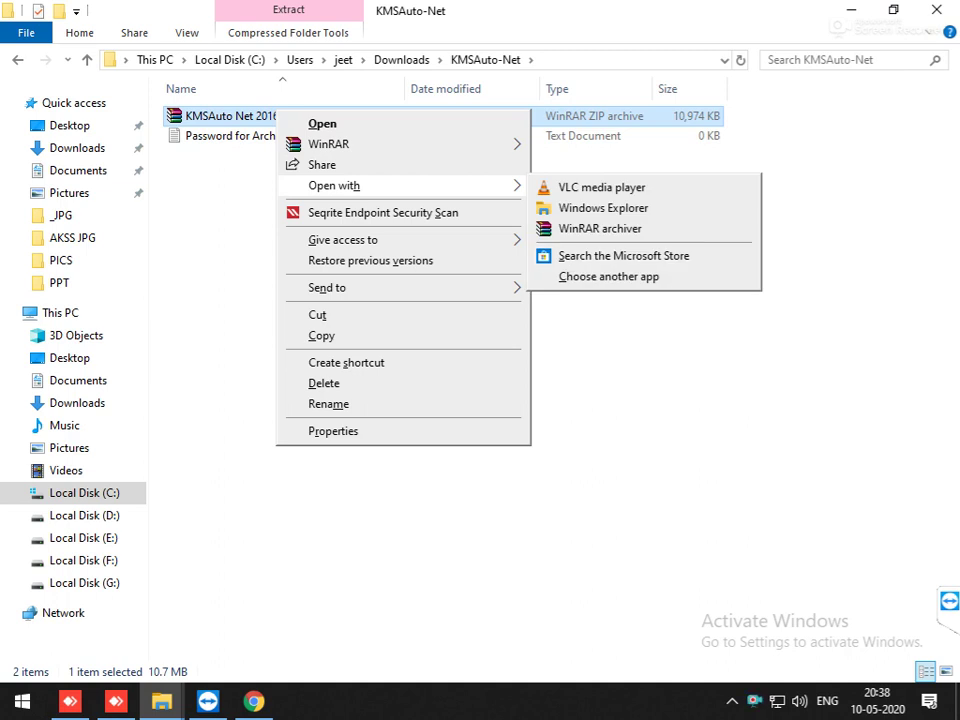
Step: Extract the KMSAuto Net 2016 ZIP into its own folder with WinRAR, entering the archive password
mouse_move(330, 144)
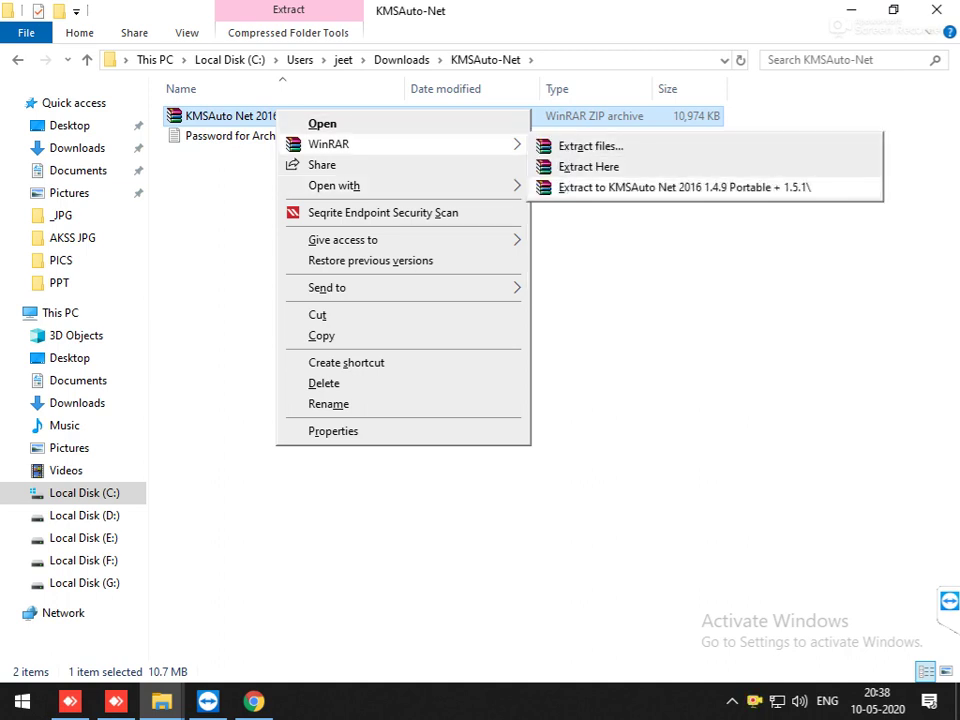
click(684, 187)
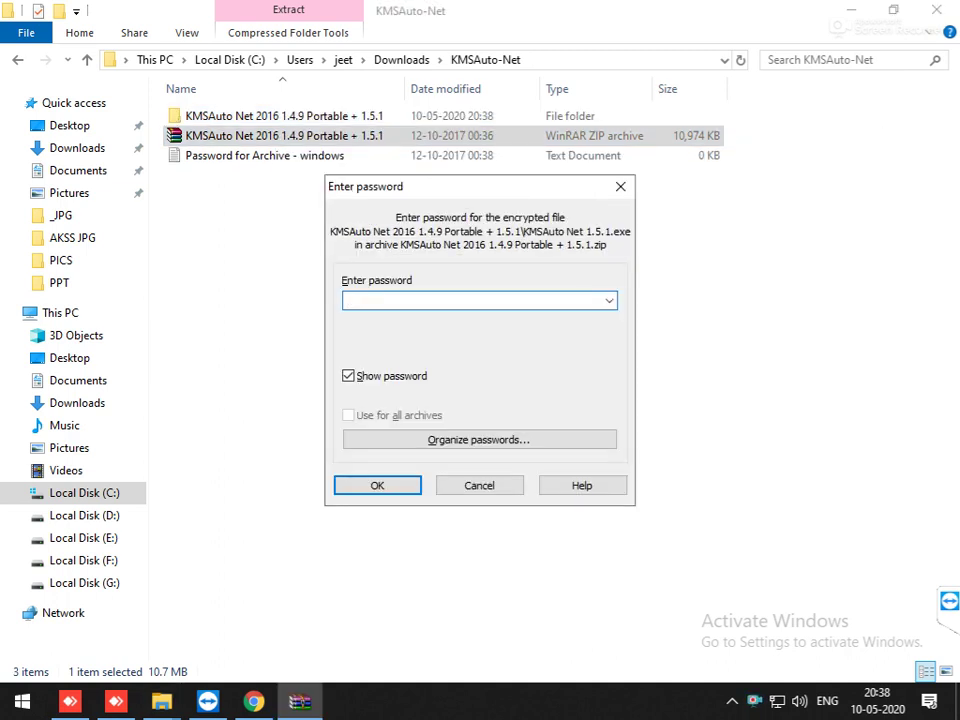
text(windows)
key(Return)
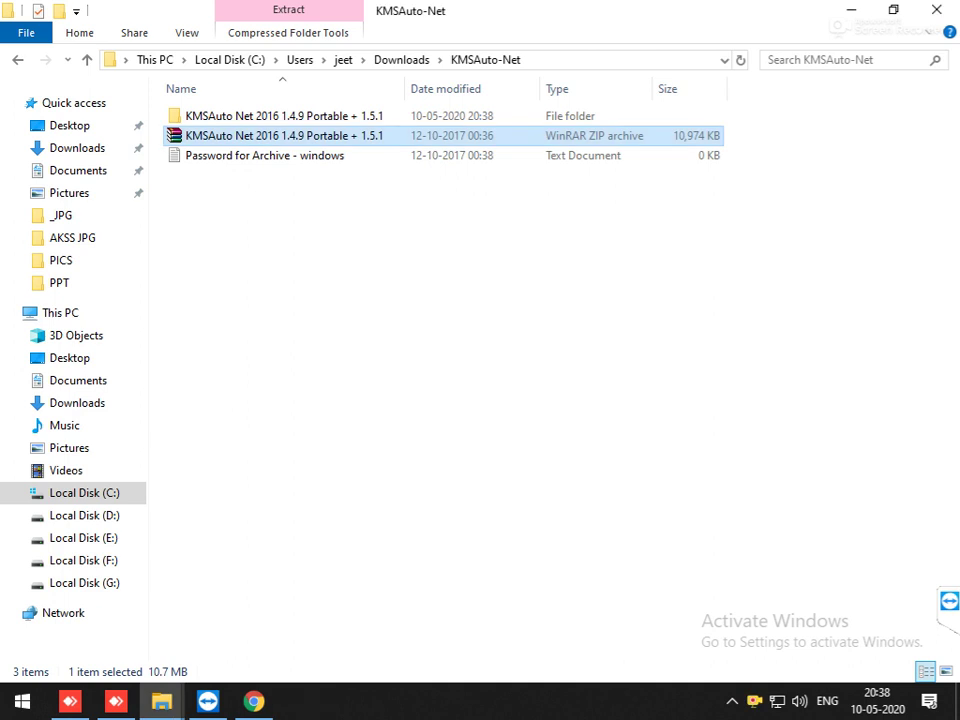
Step: Open the extracted KMSAuto Net 2016 folder and its inner folder, and launch KMSAuto Net
key(Up)
key(Return)
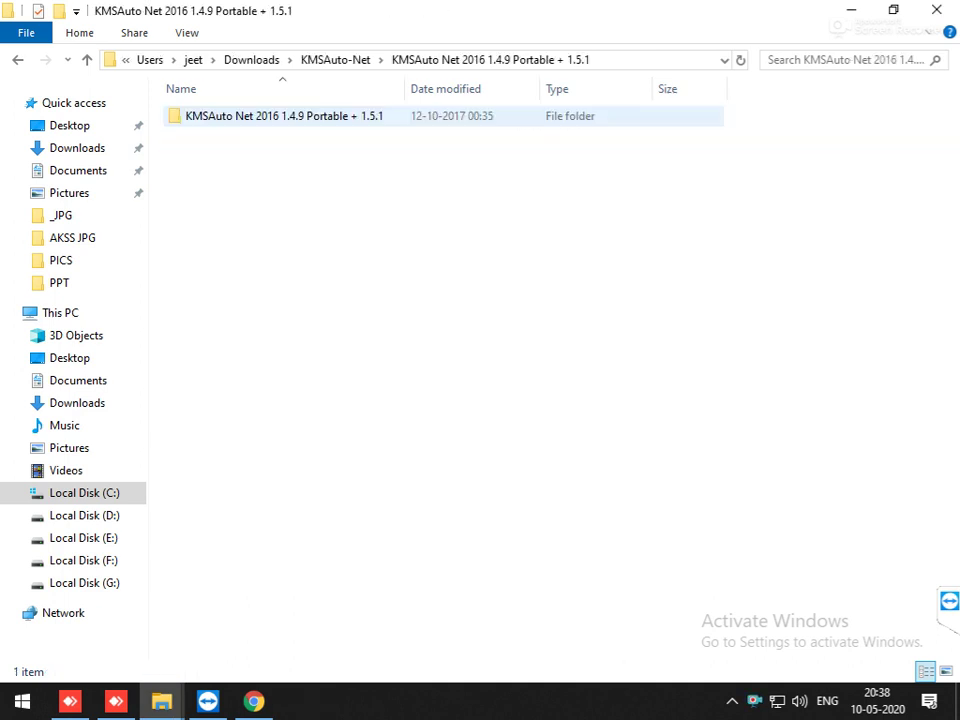
key(Return)
key(Down)
key(Down)
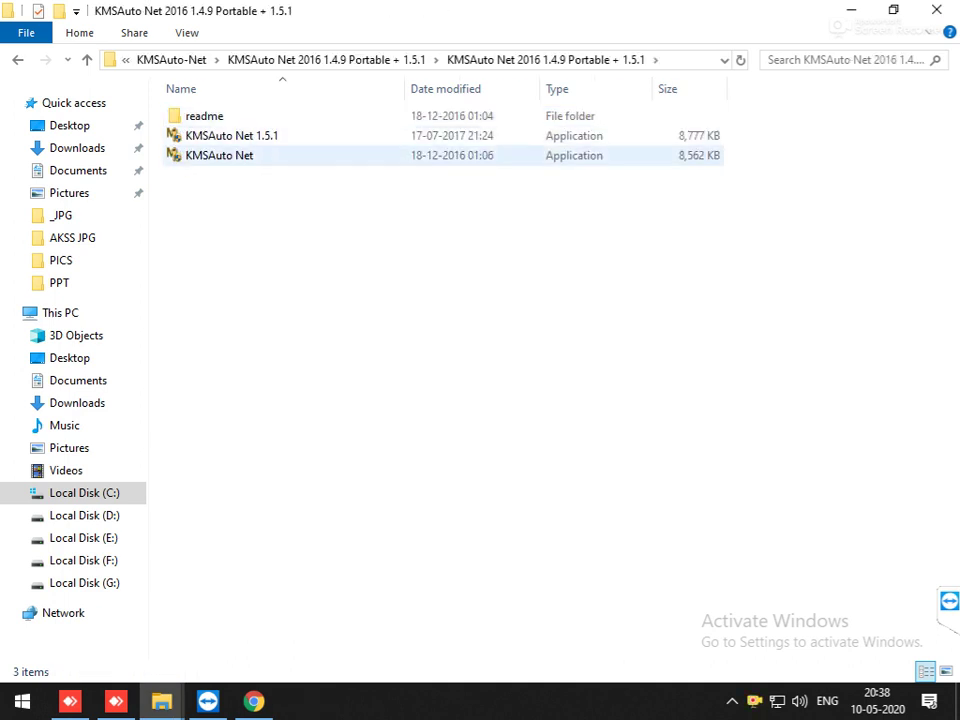
key(Return)
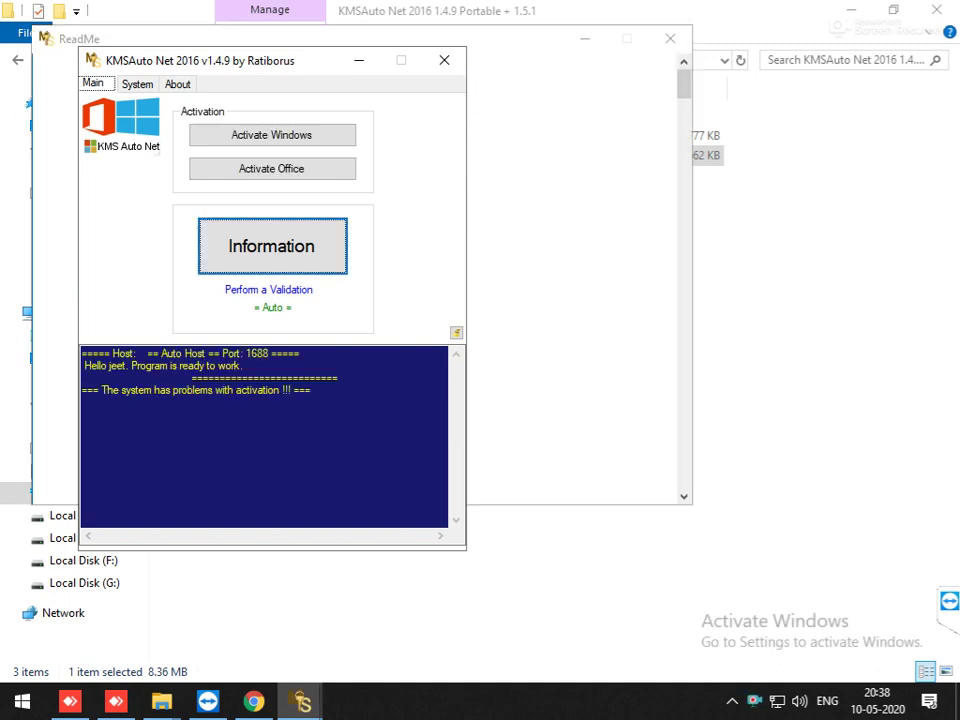
Step: Run Activate Windows, accept the default Windows 10 Pro GVLK key, and dismiss the Task Scheduler prompt
key(Return)
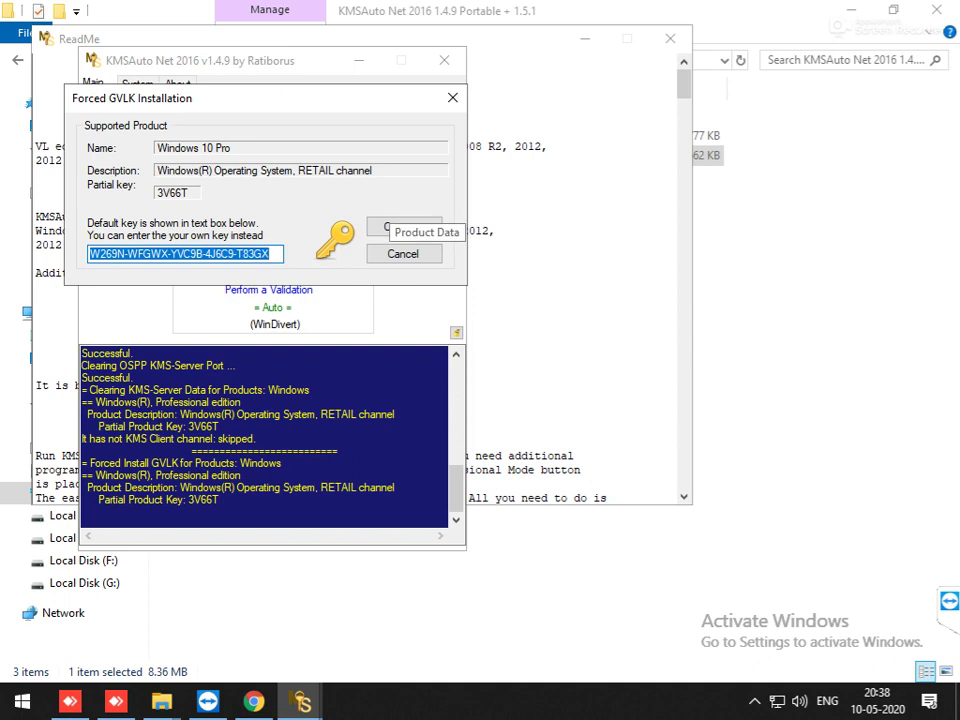
key(Return)
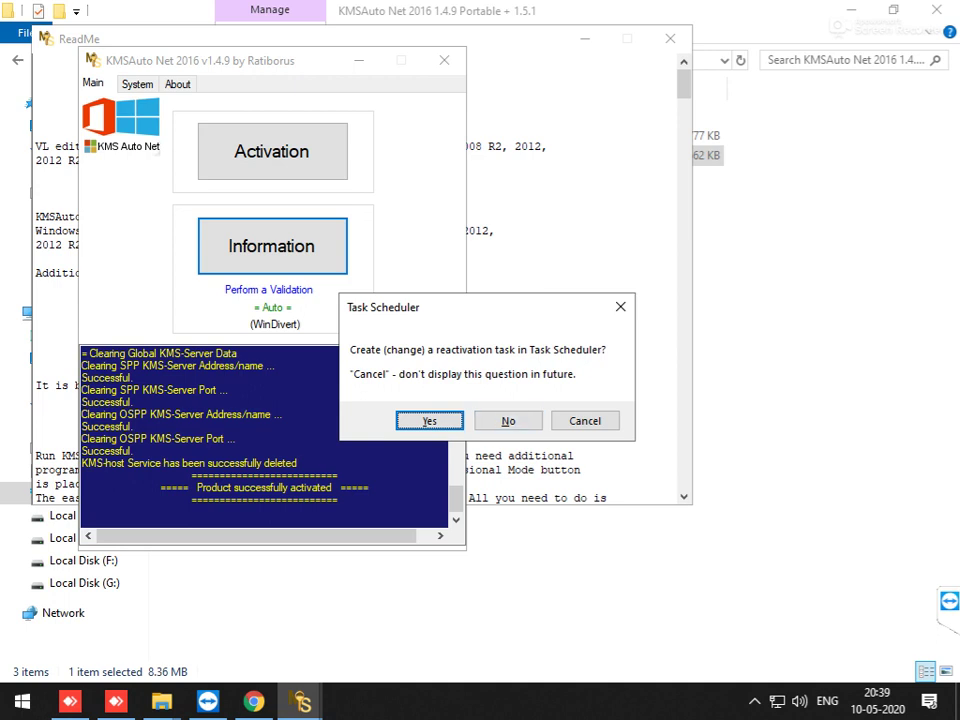
key(Return)
Step: Close KMSAuto Net, then close the Chrome window showing the Downloads page
click(444, 60)
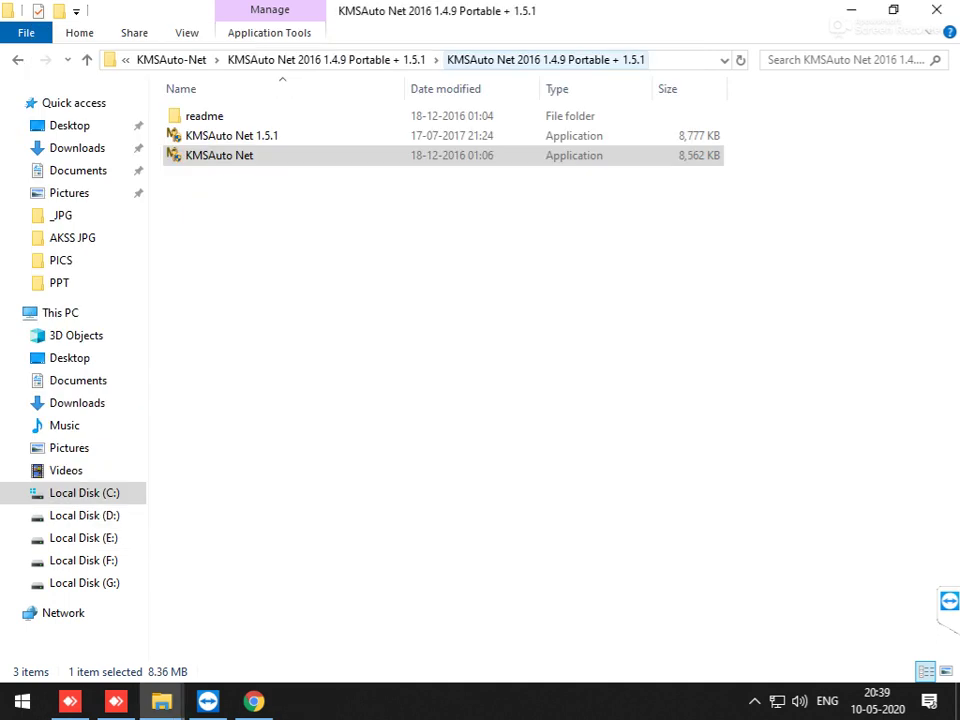
key(alt+Tab)
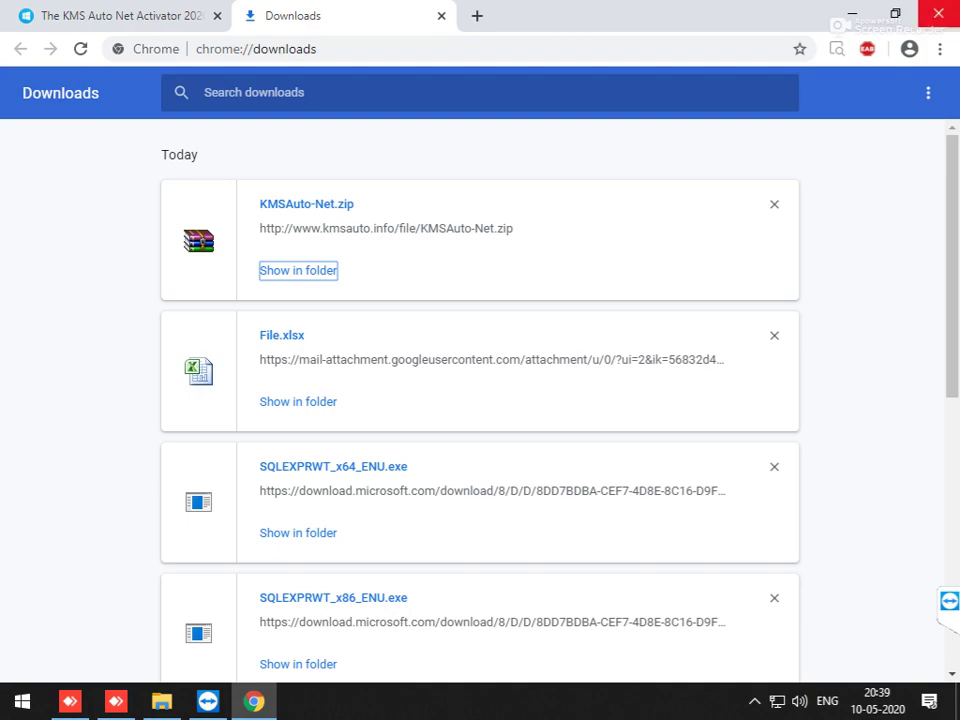
click(938, 13)
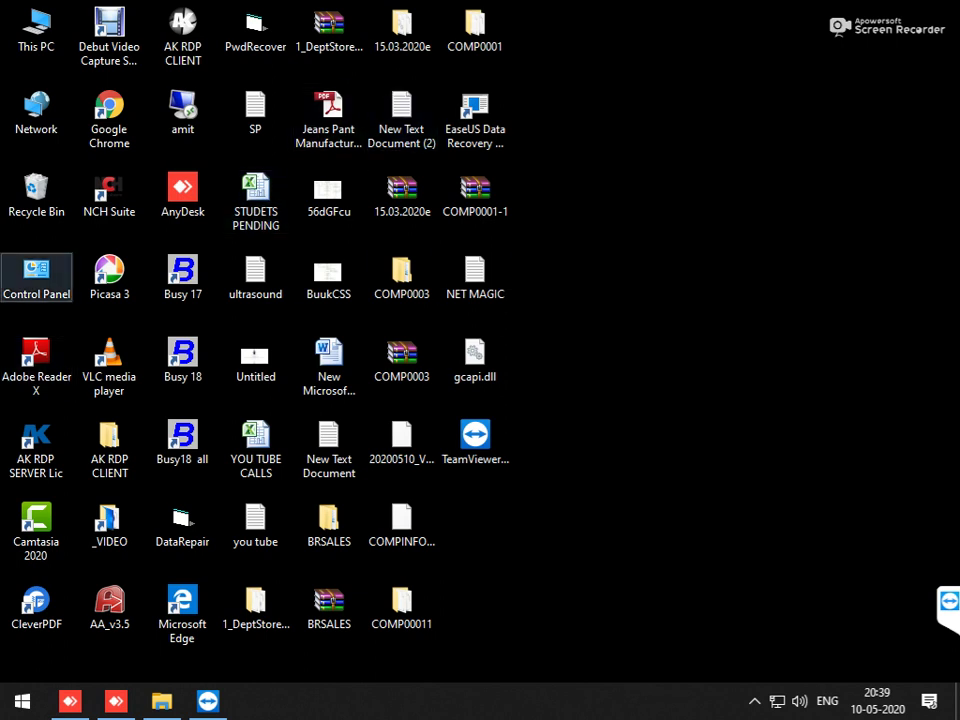
double_click(36, 275)
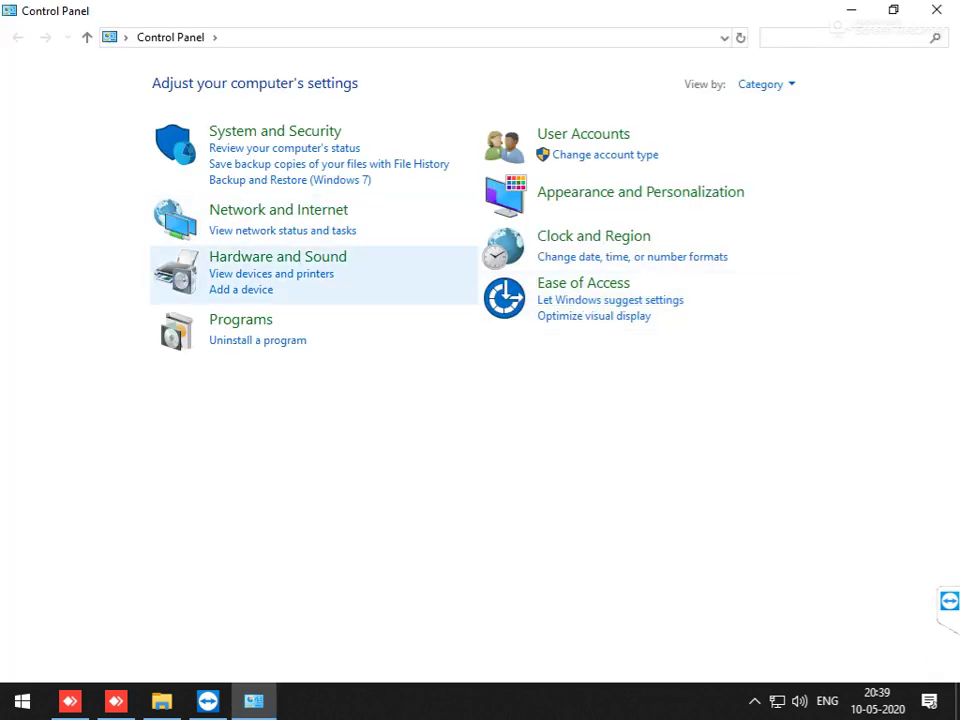
click(257, 340)
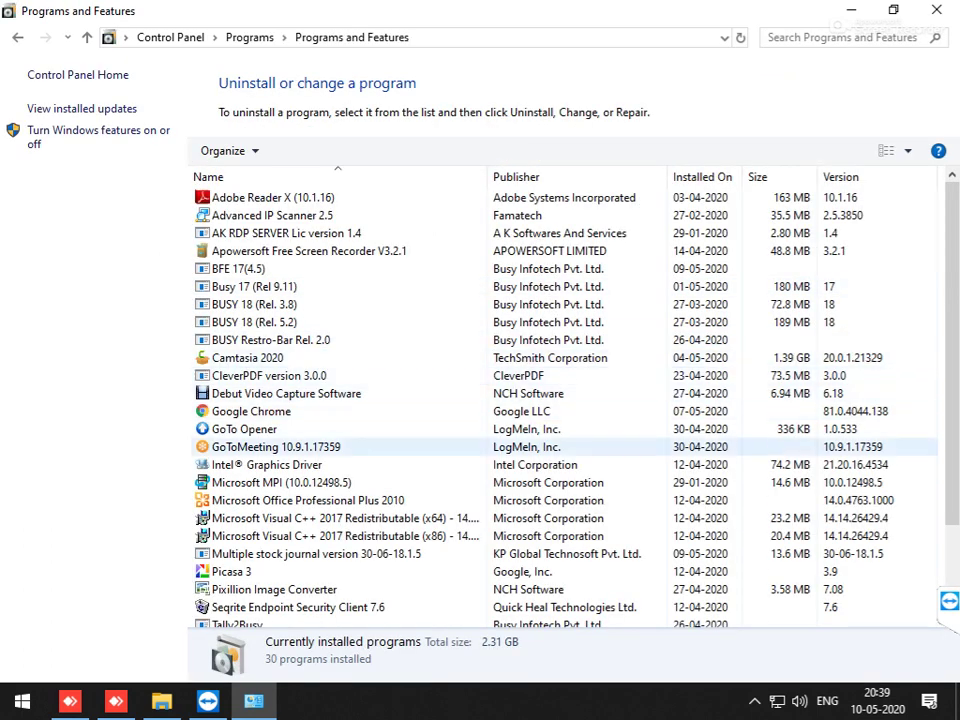
scroll(565, 400, down, 2)
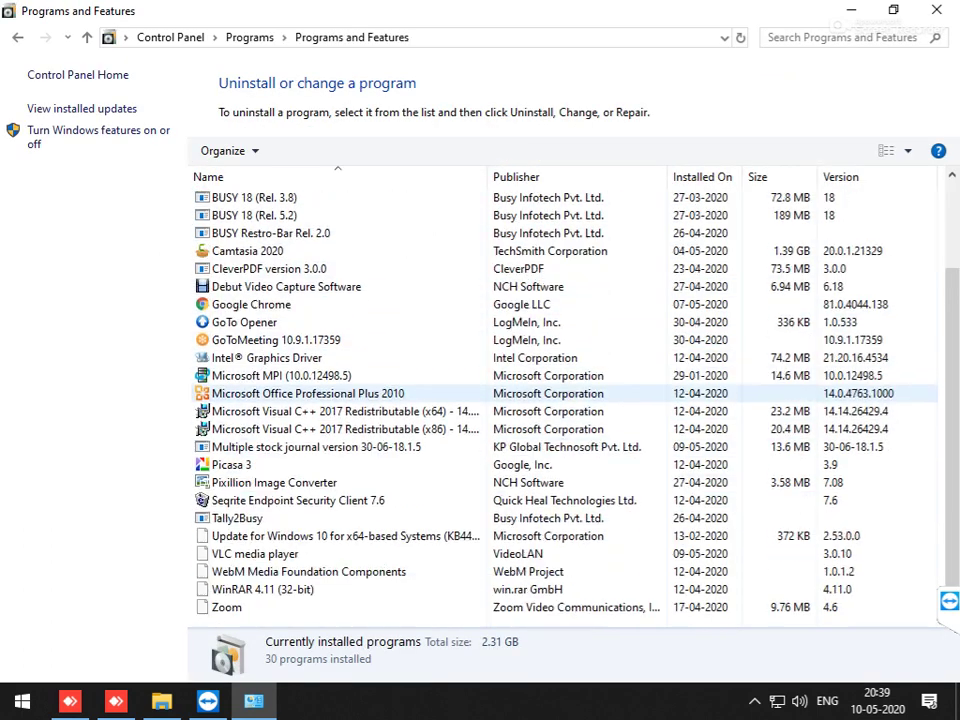
scroll(565, 400, up, 2)
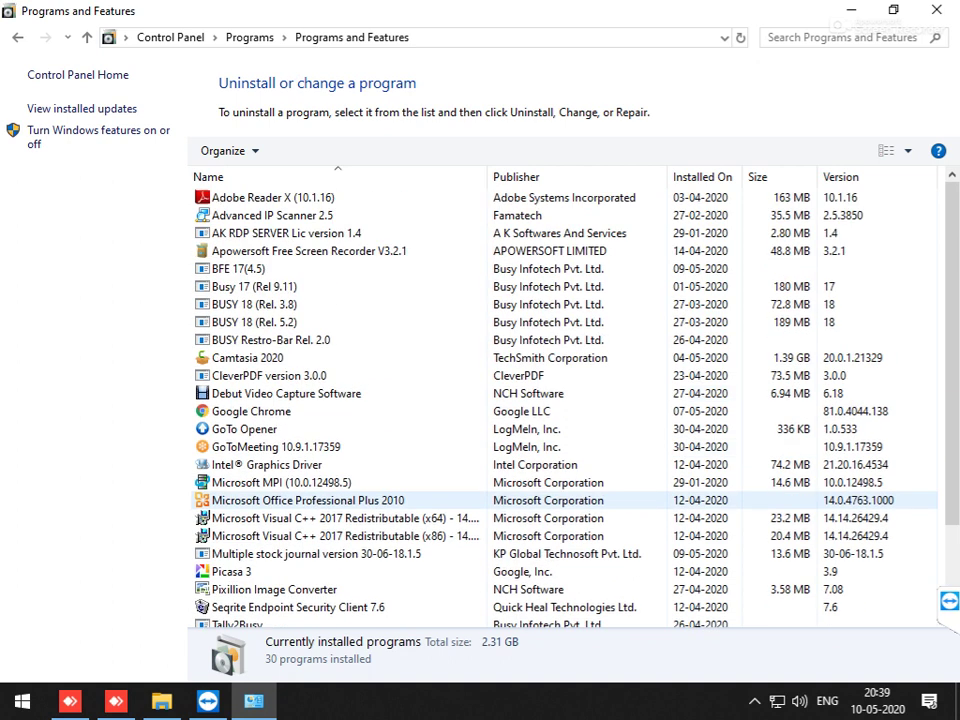
key(alt+F4)
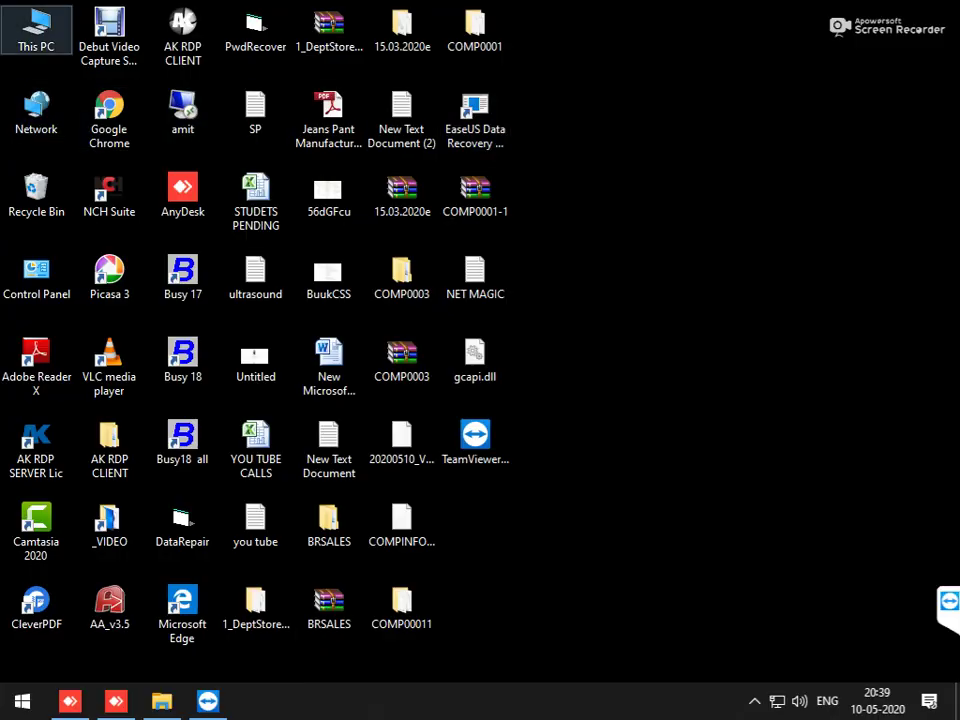
Step: Browse This PC > Downloads > KMSAuto-Net > KMSAuto Net 2016 and its same-named subfolder
double_click(36, 30)
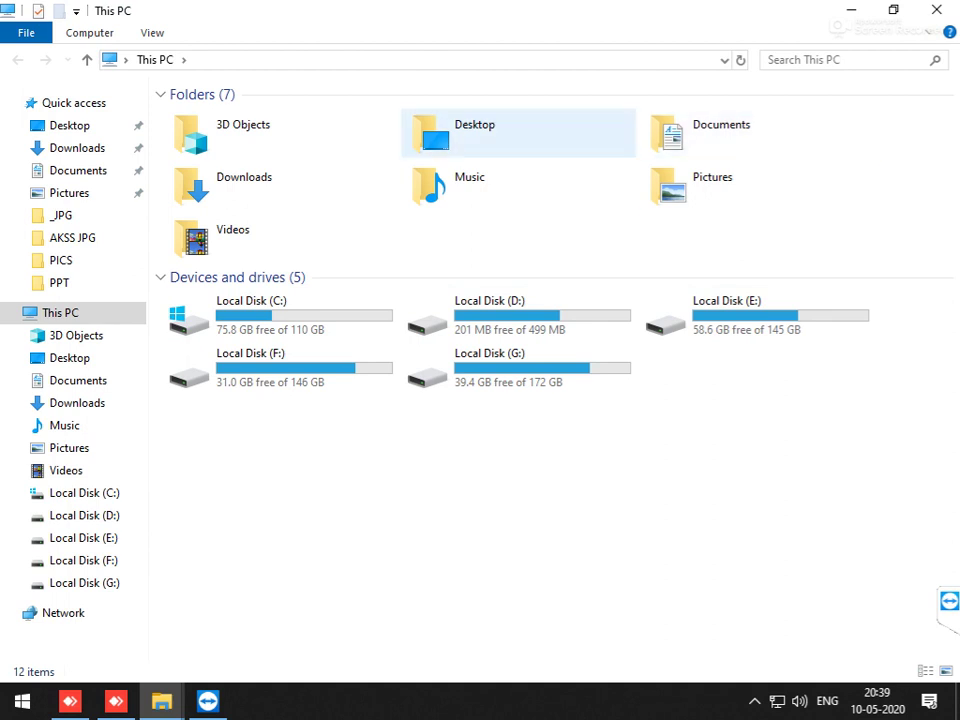
double_click(243, 178)
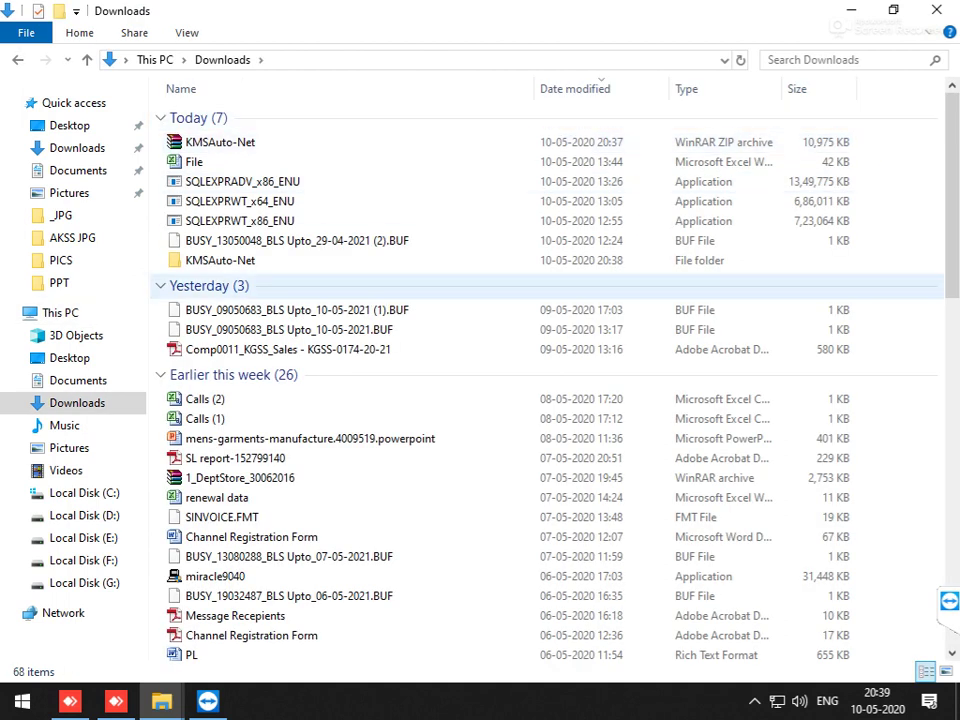
double_click(220, 260)
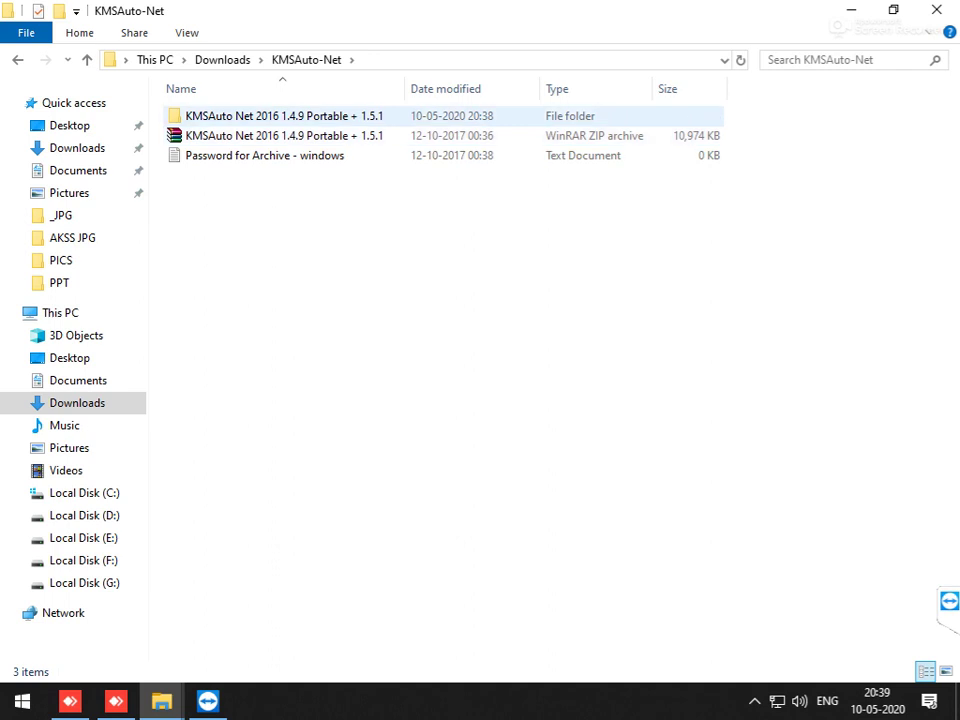
double_click(280, 116)
double_click(280, 116)
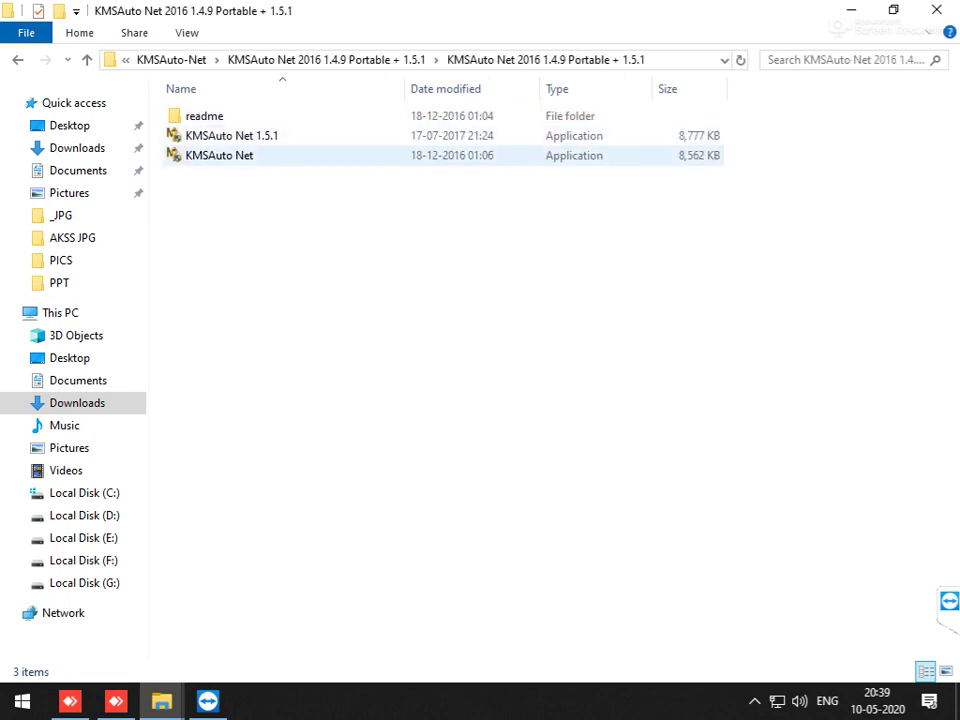
Step: Launch KMSAuto Net to complete activation, dismiss the reactivation-task question, and close the activator
click(219, 155)
key(Return)
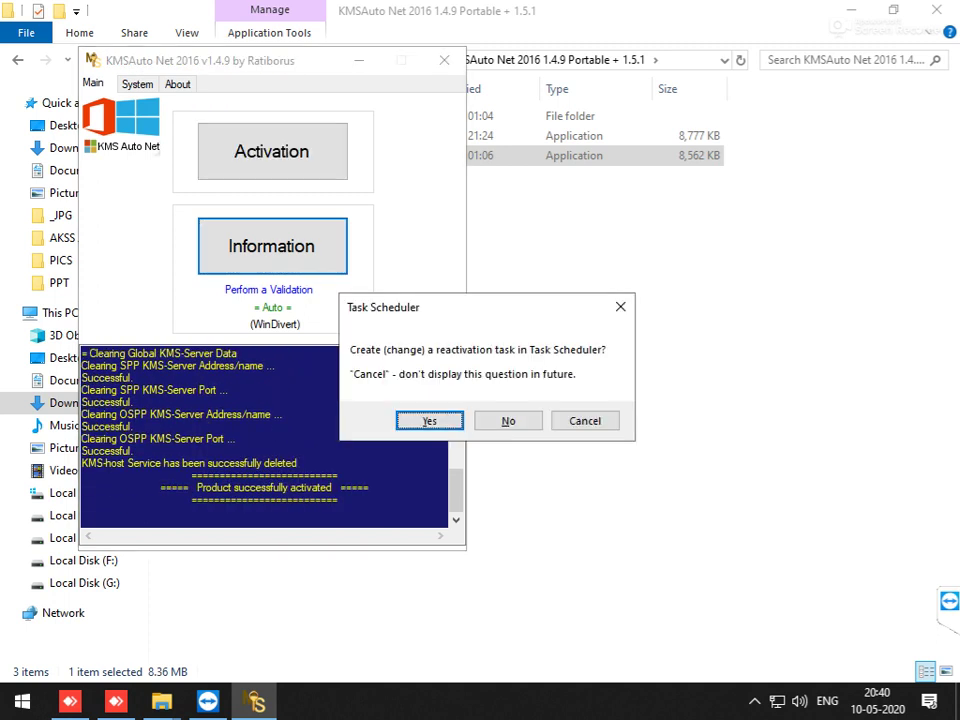
key(Return)
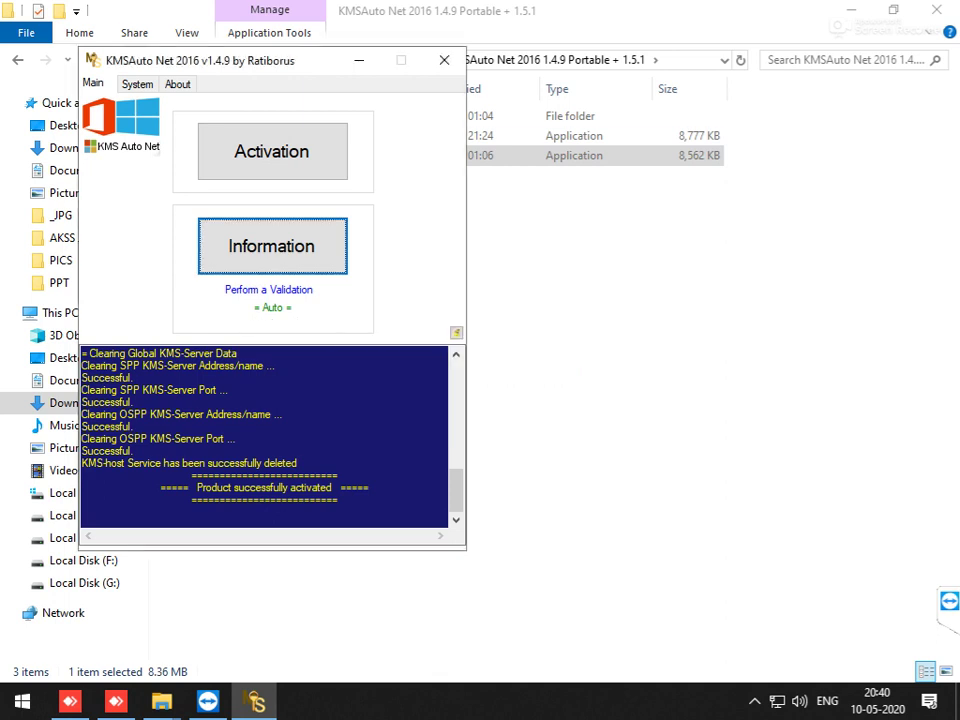
click(444, 60)
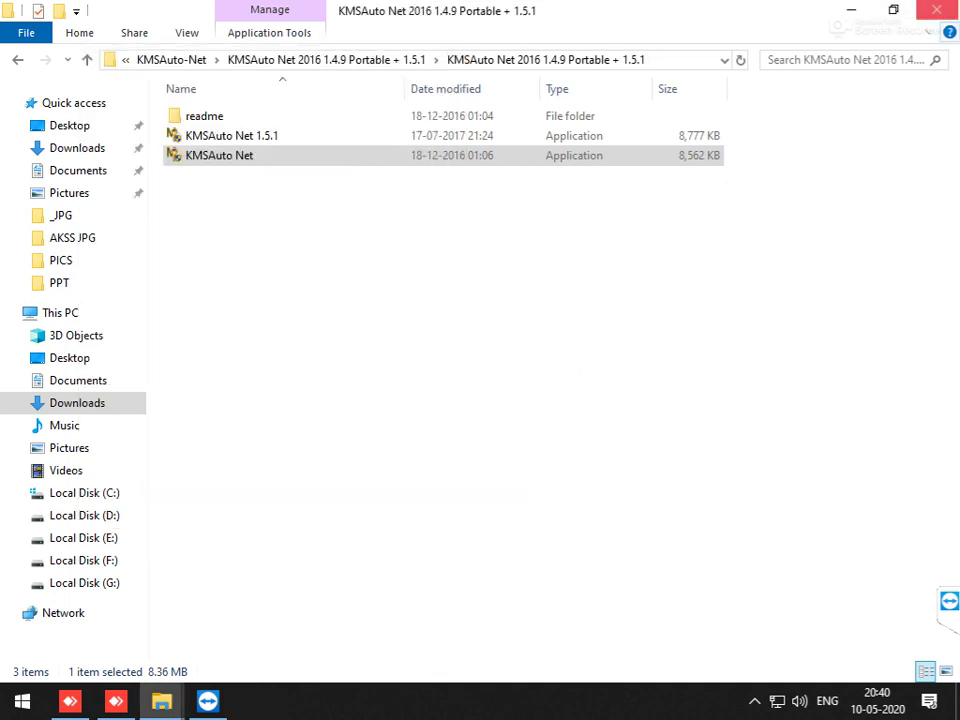
Step: Close the KMSAuto folder, dismiss the TeamViewer sponsored-session notice, and open This PC
click(936, 9)
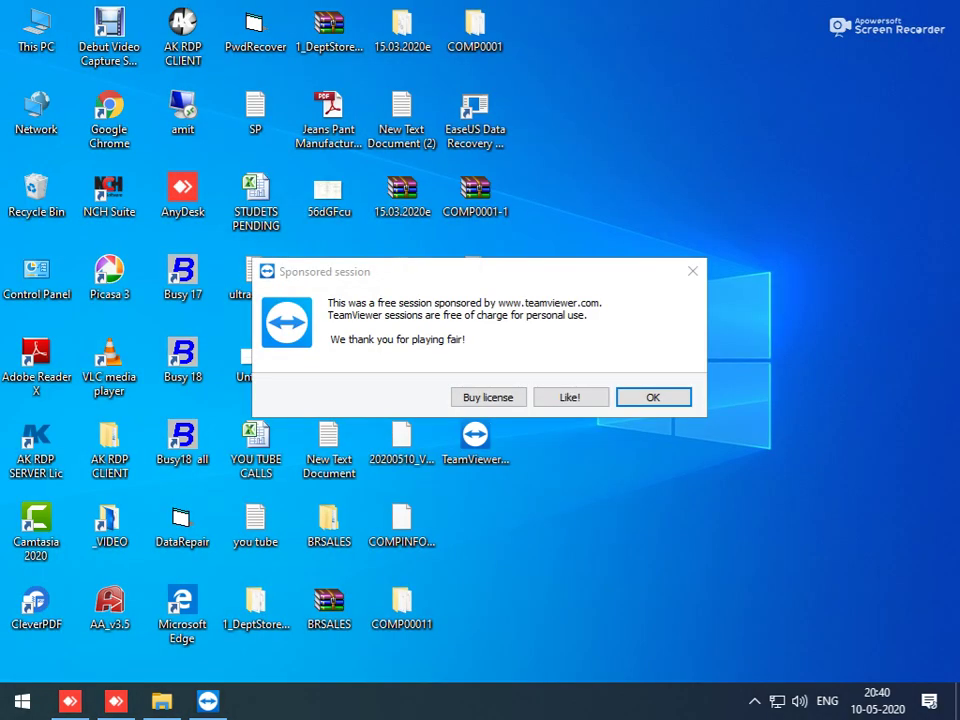
key(Return)
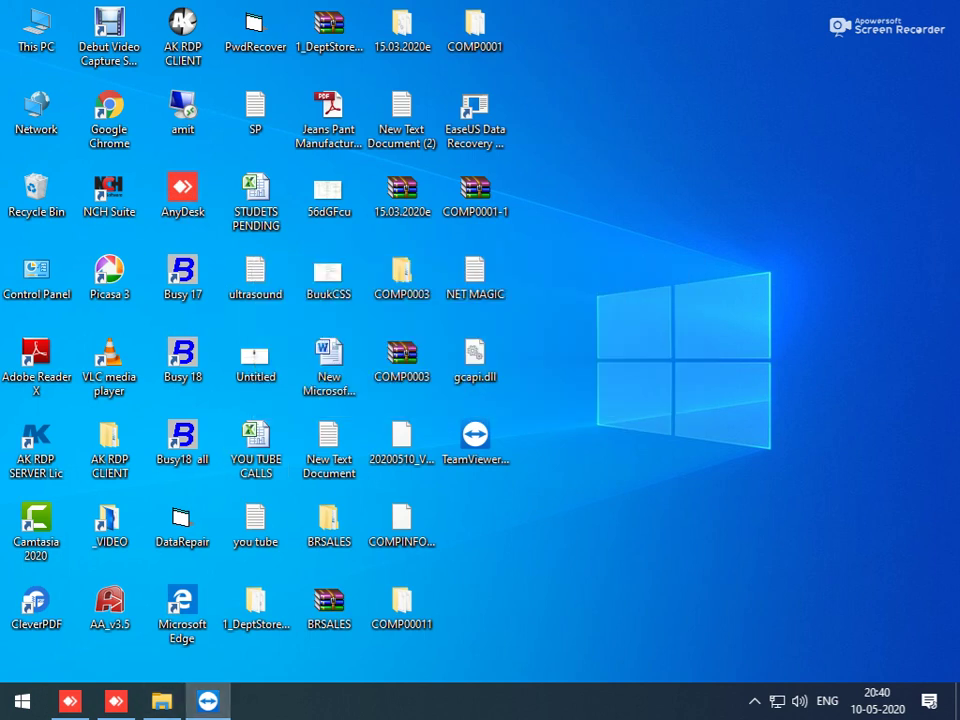
double_click(36, 28)
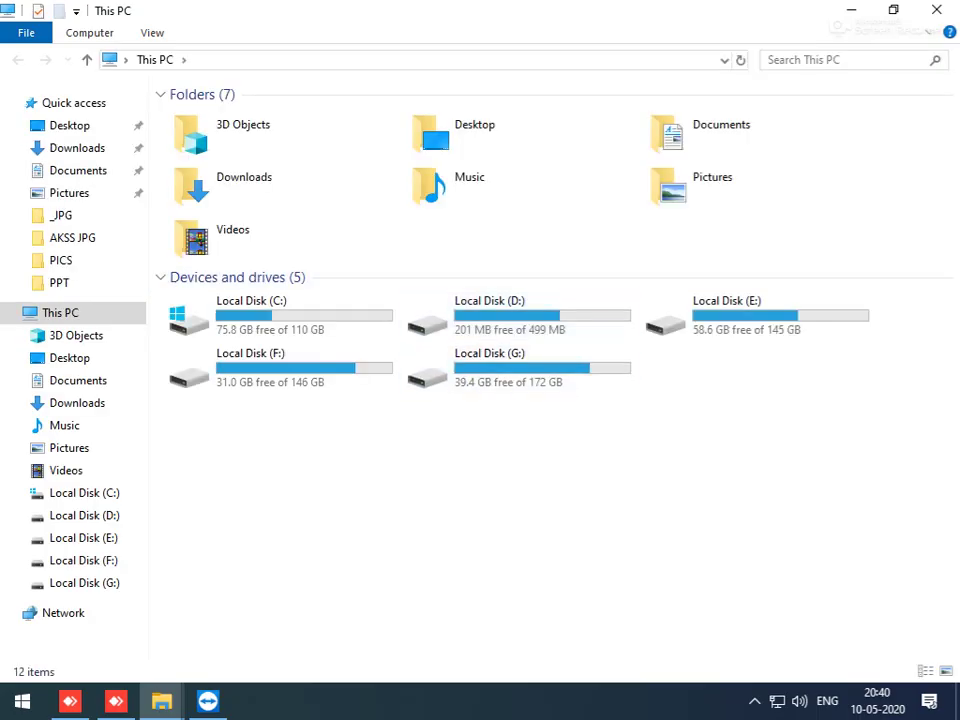
Step: Open System properties from the This PC icon to confirm Windows 10 Pro is activated, then close it
click(936, 9)
right_click(30, 34)
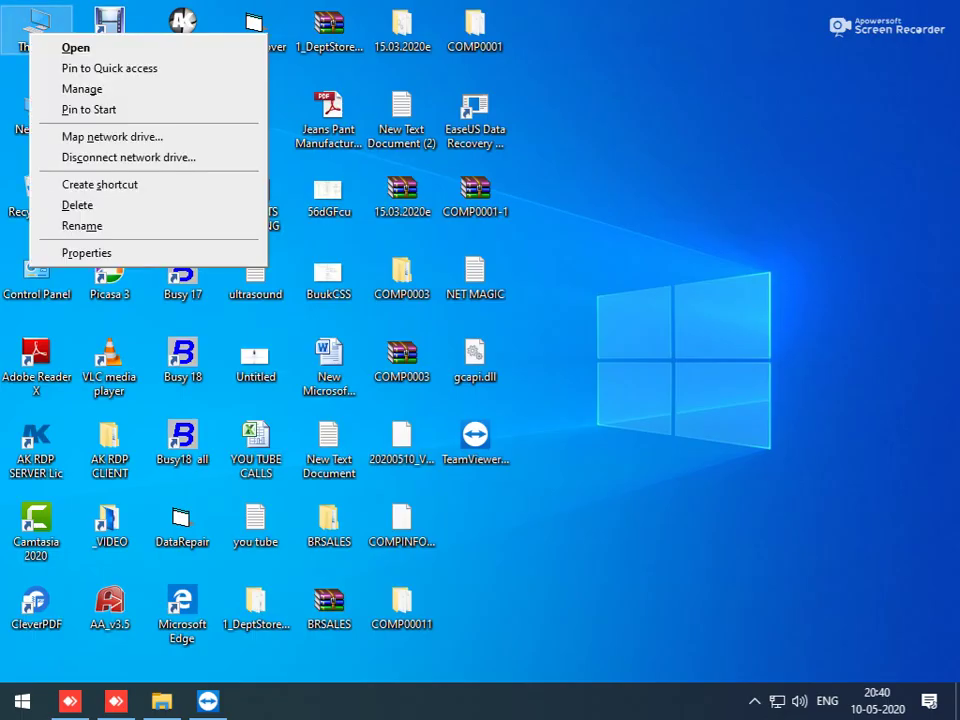
click(86, 252)
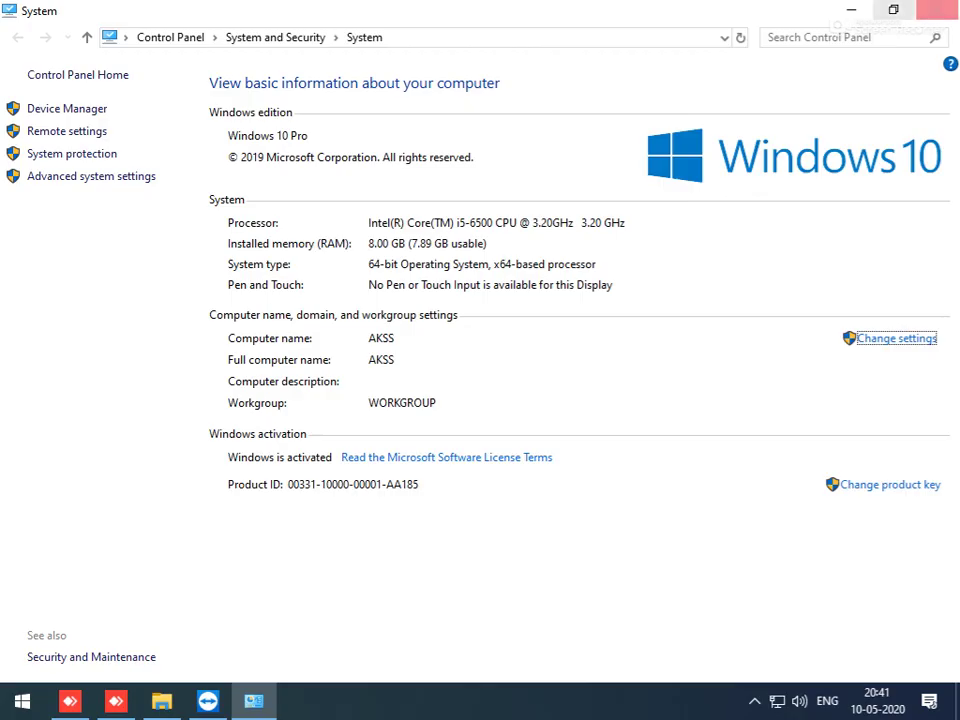
key(alt+F4)
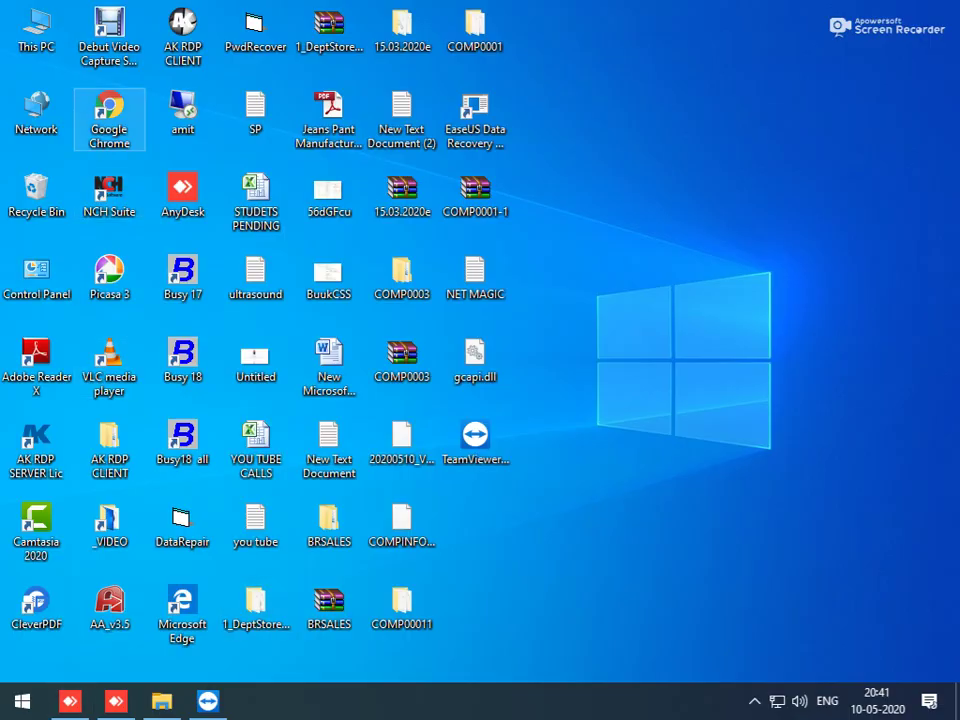
Step: Launch Chrome and restore the two recently closed tabs from History
double_click(109, 117)
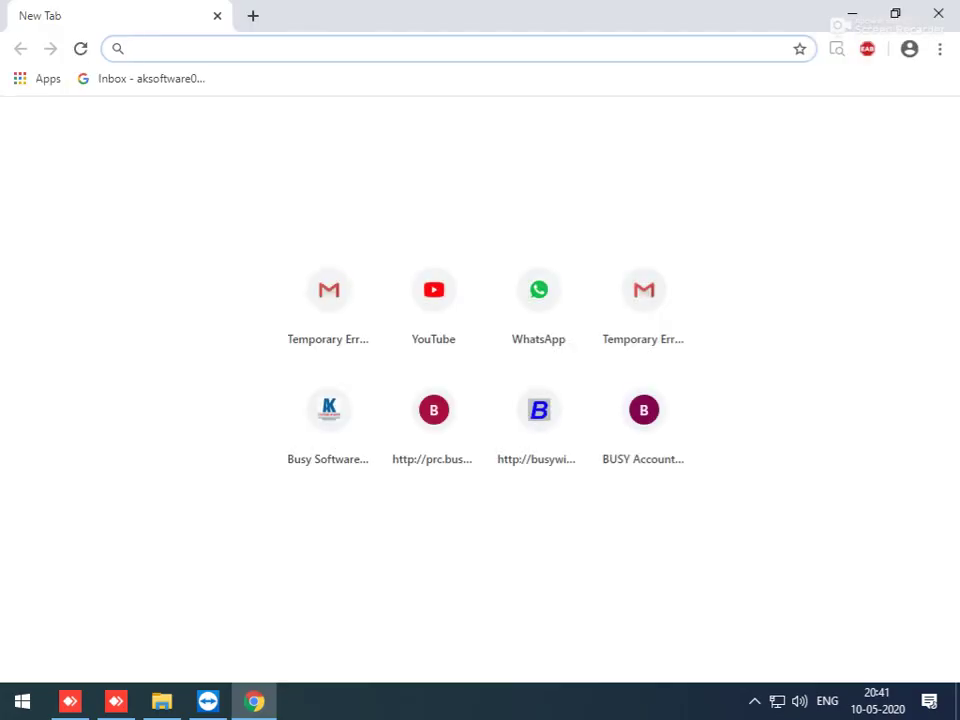
click(939, 48)
mouse_move(761, 152)
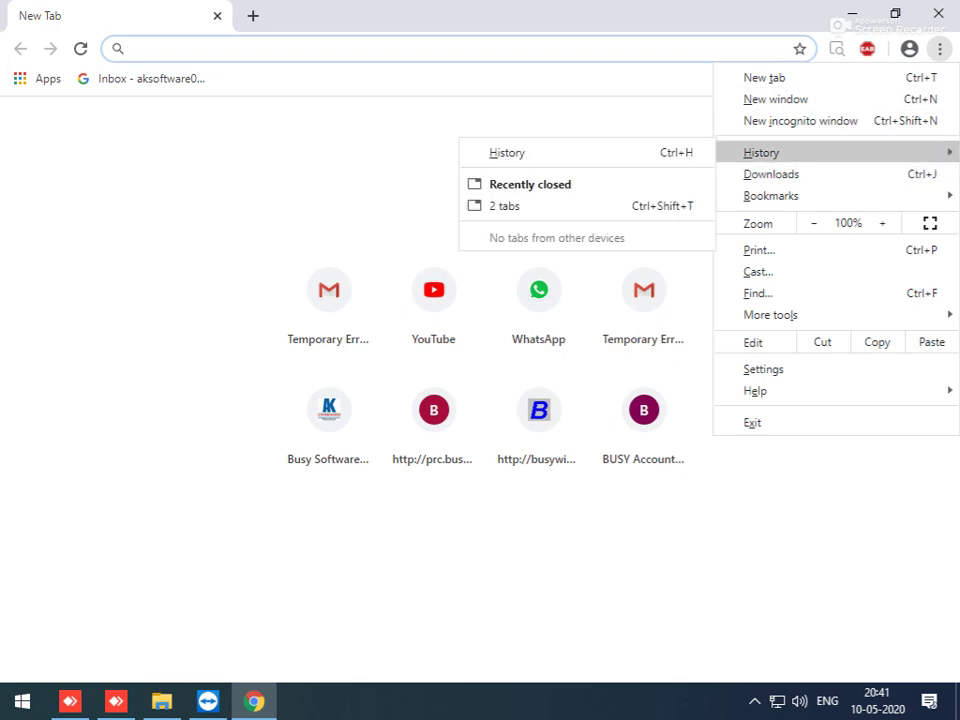
click(505, 206)
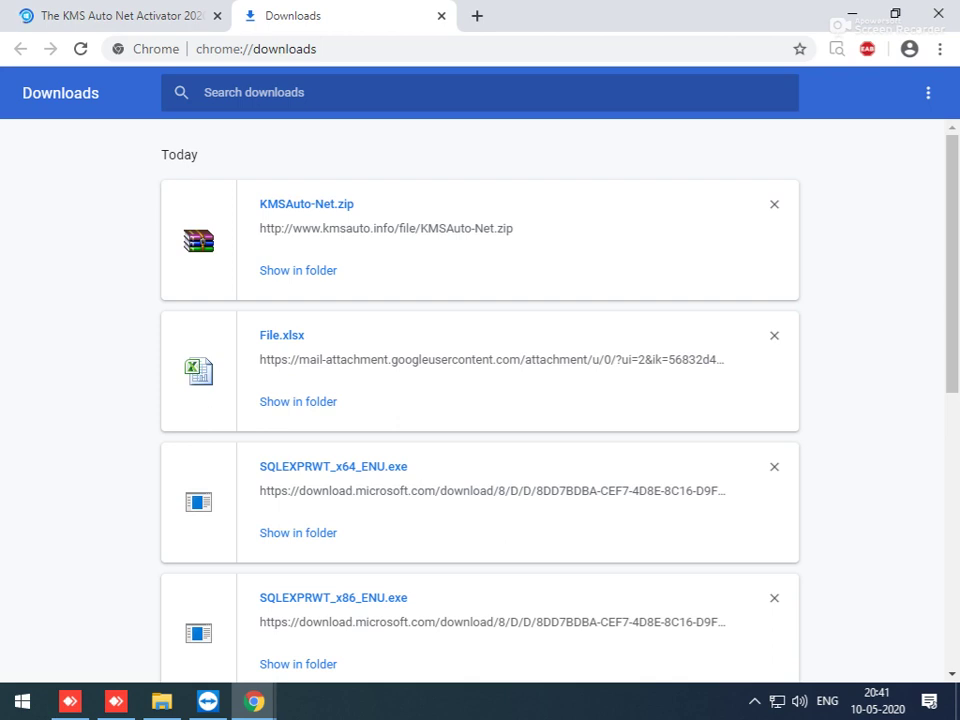
Step: Download KMSAuto-Net.zip twice more, adding KMSAuto-Net (1).zip and KMSAuto-Net (2).zip
click(386, 228)
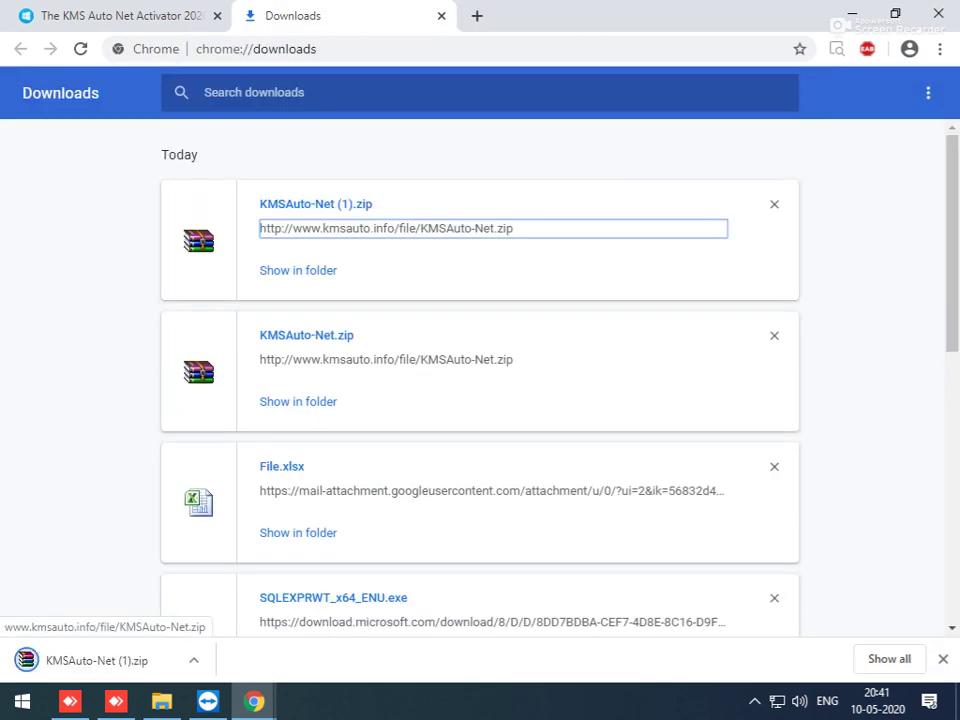
key(Return)
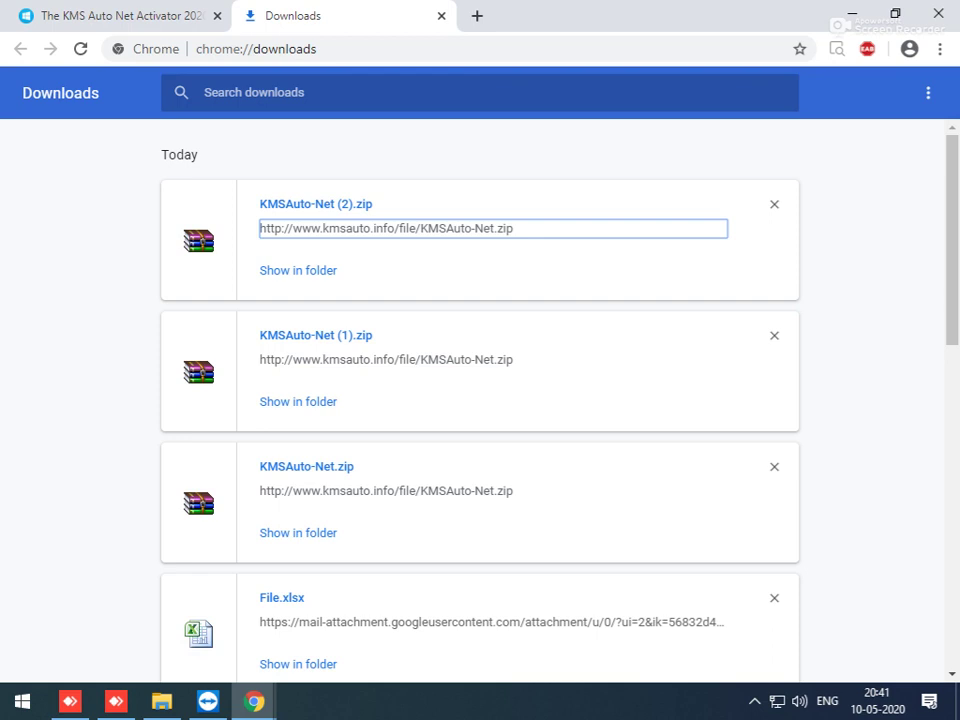
click(755, 701)
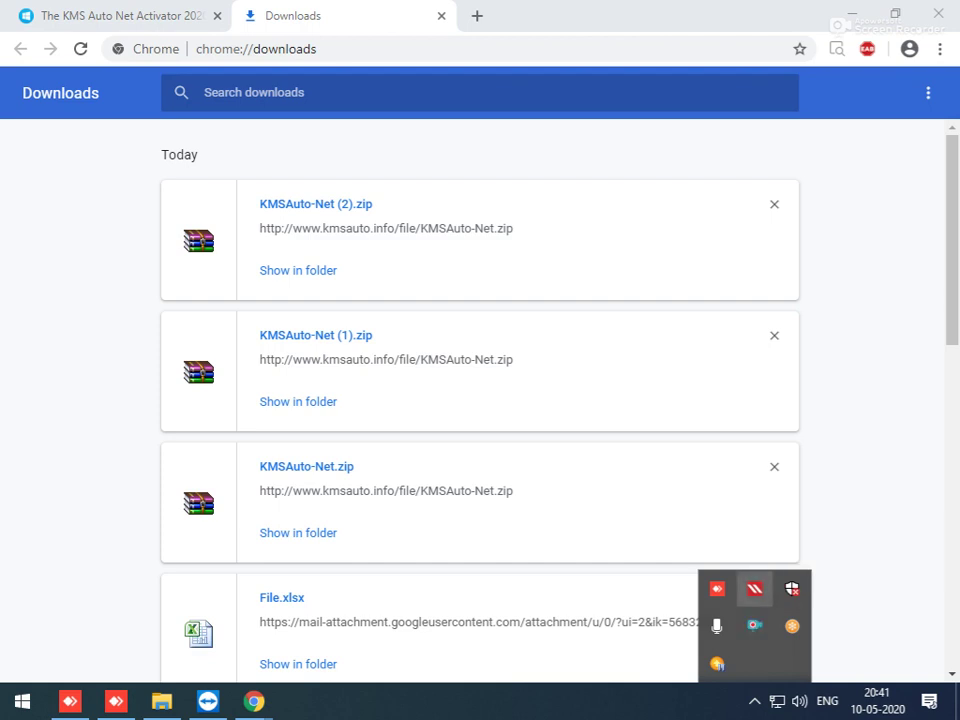
Step: Re-enable Seqrite virus protection via Resolve Now with the admin password, then close Seqrite
click(754, 588)
click(706, 215)
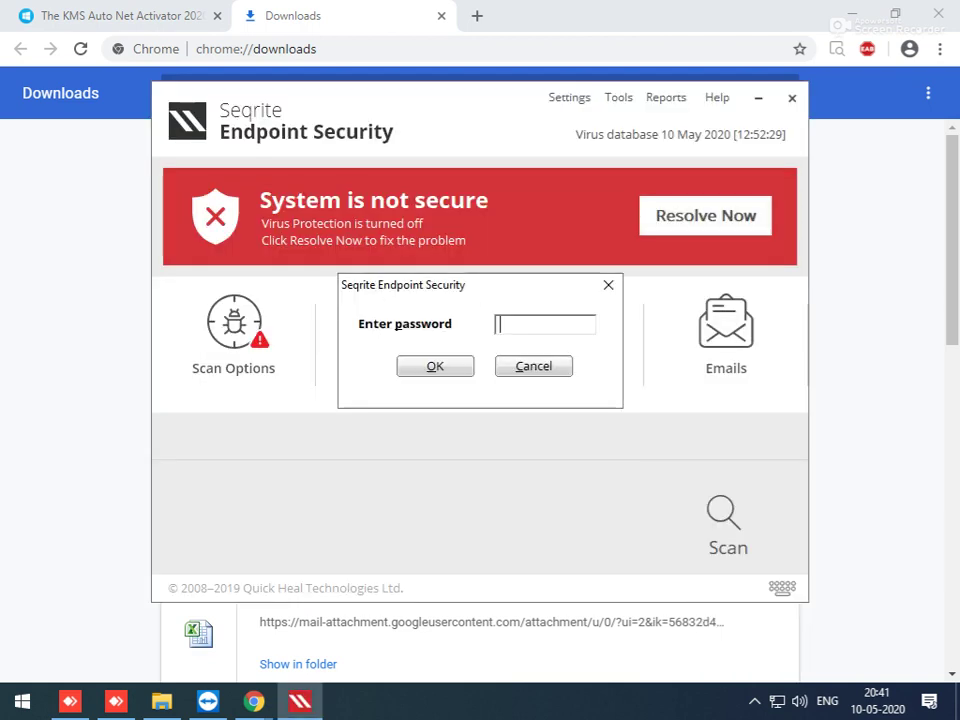
text(*********)
key(Return)
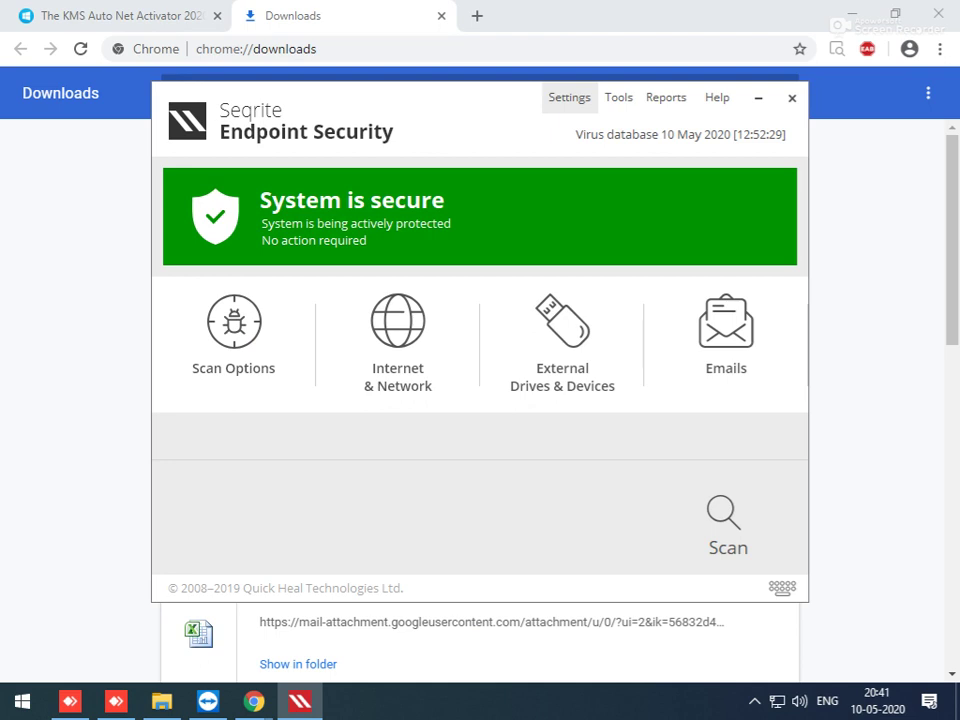
click(791, 97)
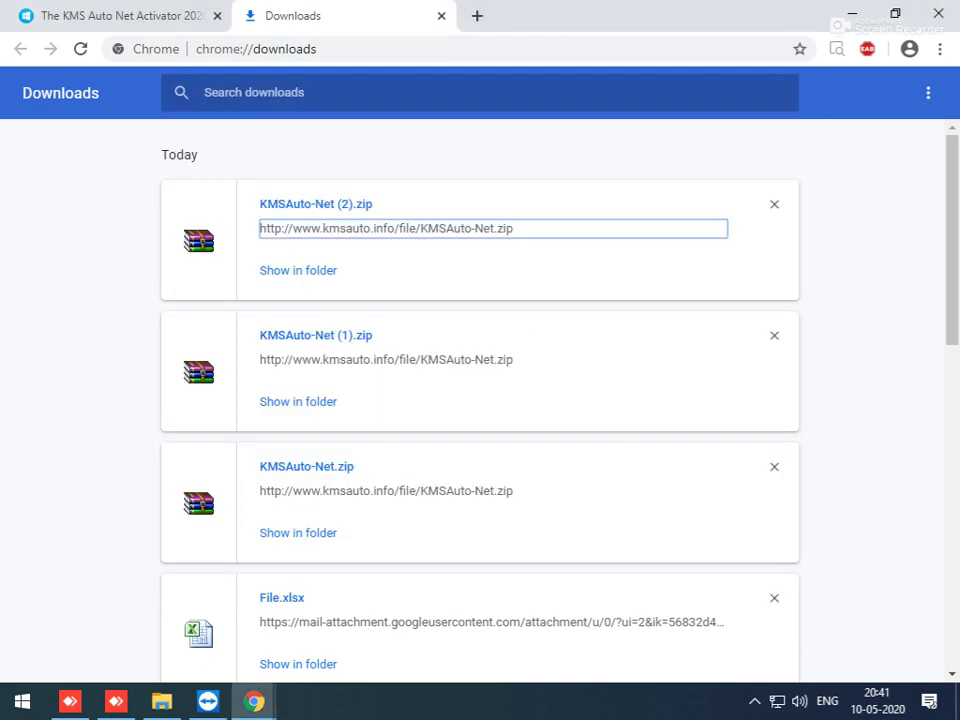
Step: Close both Chrome windows and open the screen recorder's tray menu to end recording
click(938, 13)
click(938, 13)
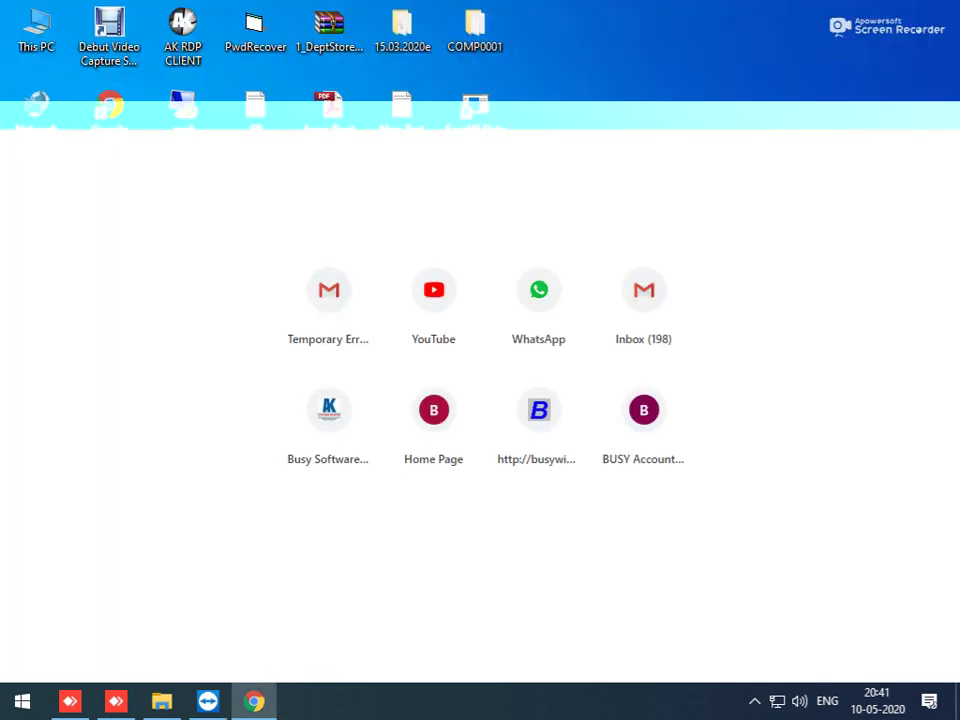
click(754, 701)
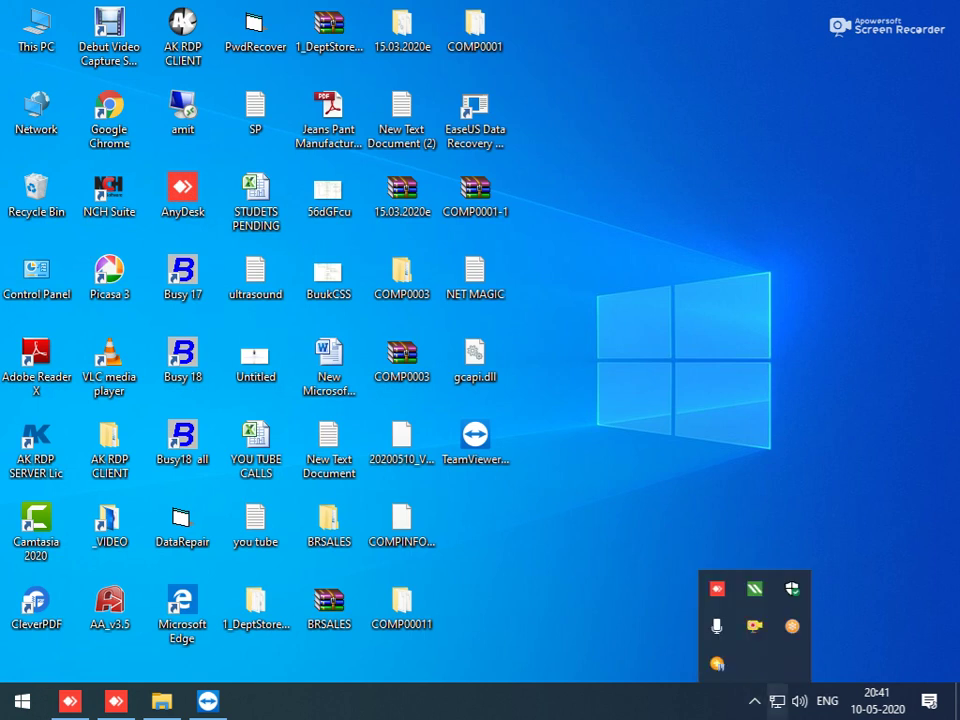
right_click(754, 625)
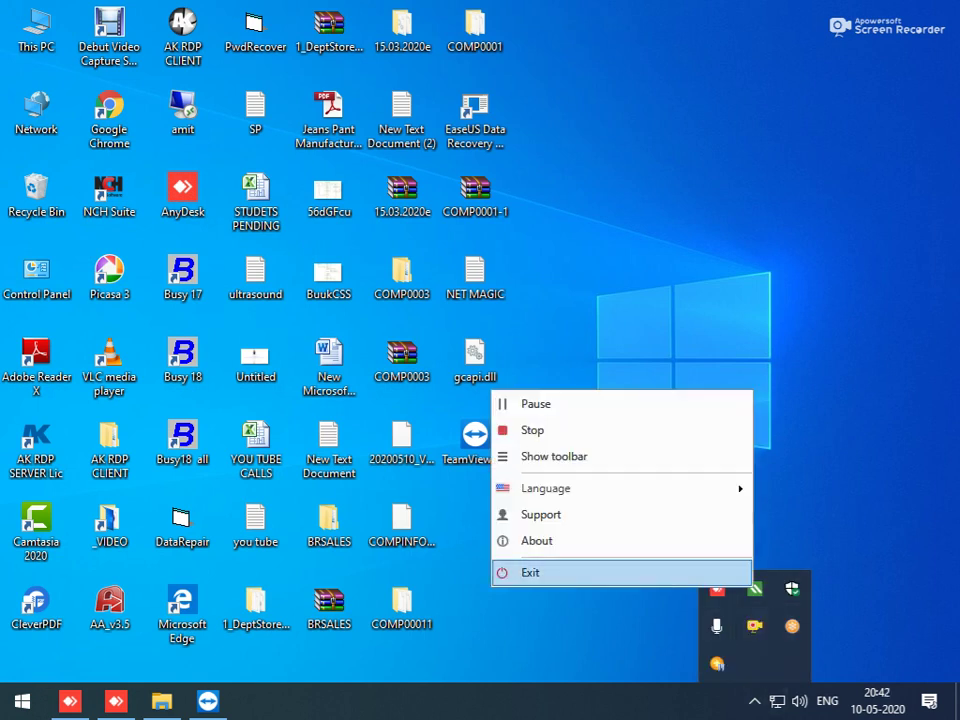